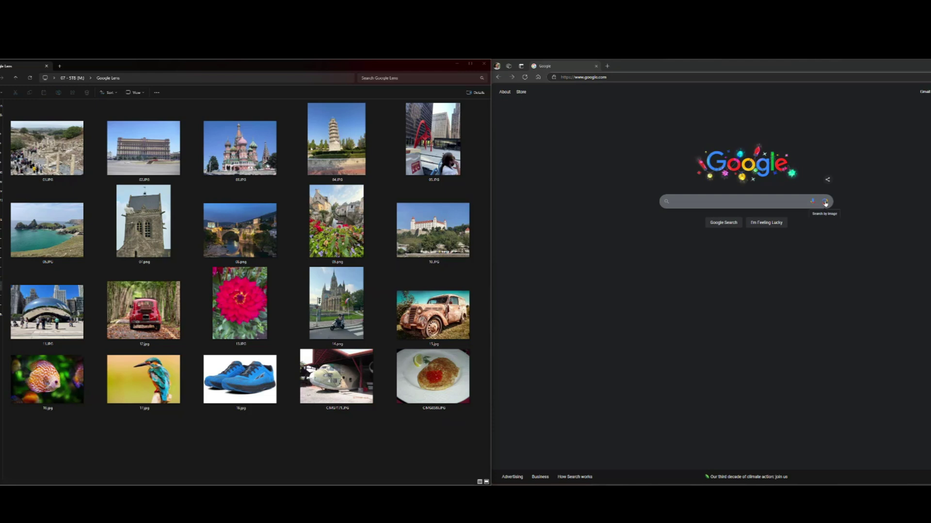
# Search 01.JPG with Lens and open the full Google results for Ephesus Ancient City.
pyautogui.click(825, 203)
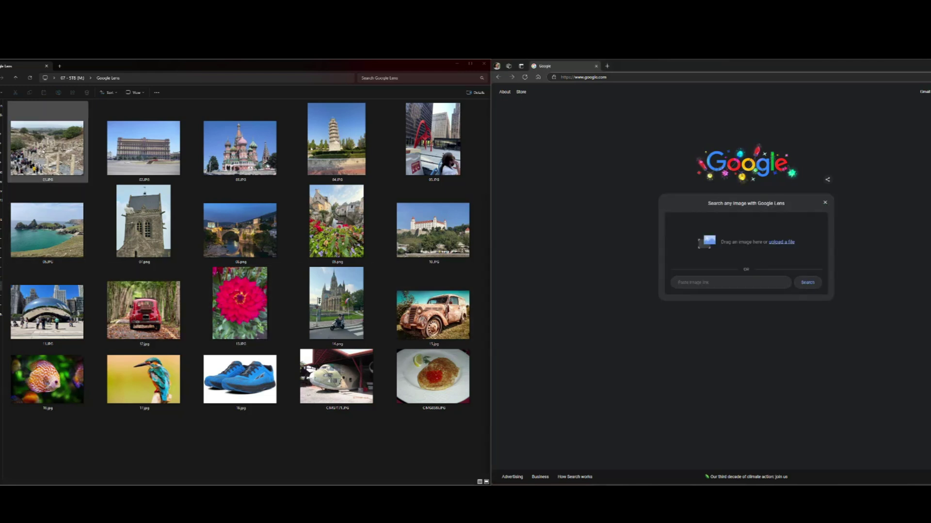
pyautogui.moveTo(48, 150); pyautogui.dragTo(748, 251)
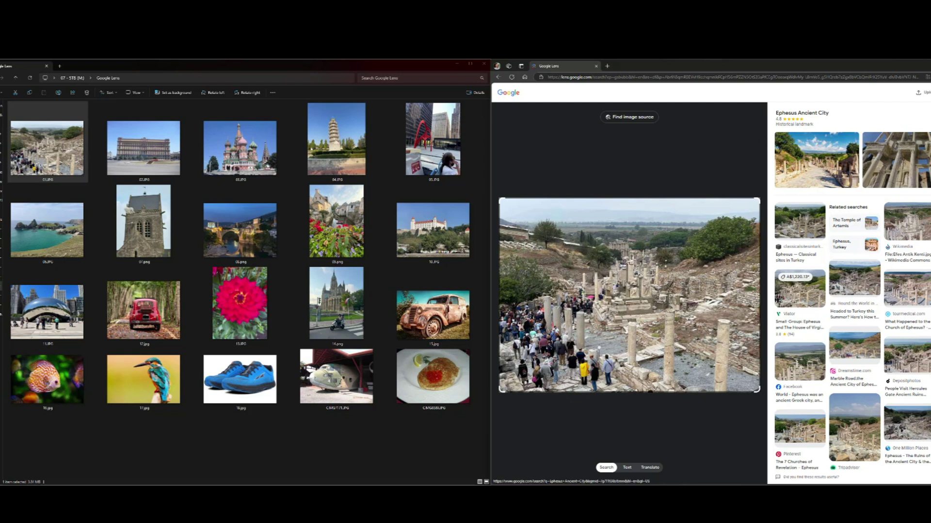
pyautogui.click(816, 160)
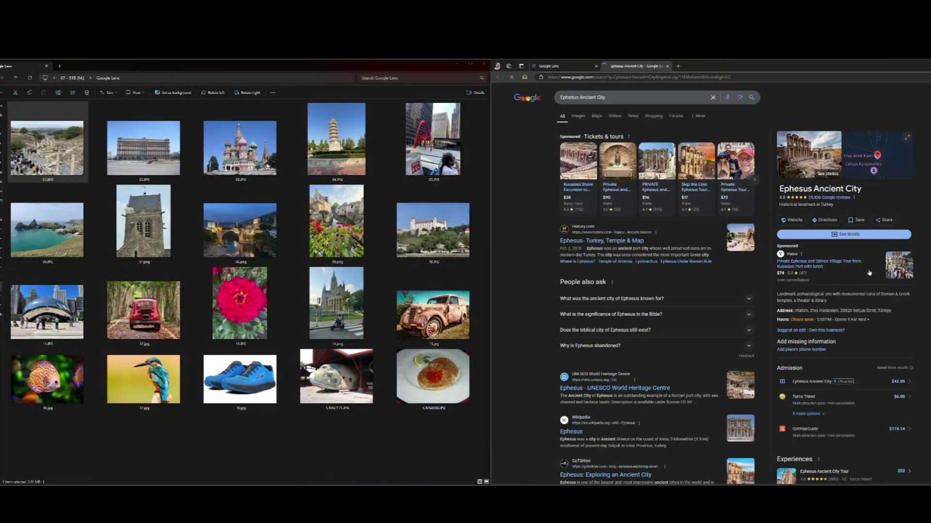
pyautogui.scroll(-7, 870, 273)
pyautogui.scroll(6, 585, 182)
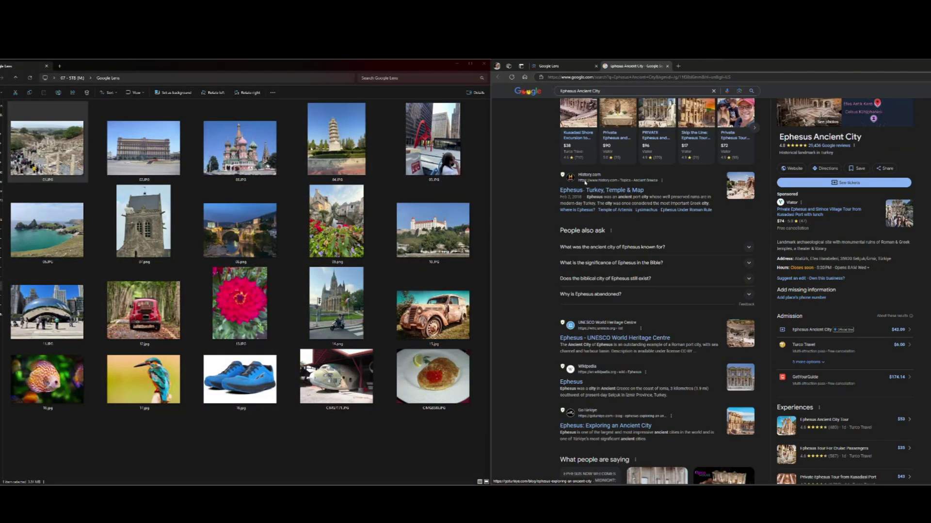
pyautogui.scroll(1, 585, 182)
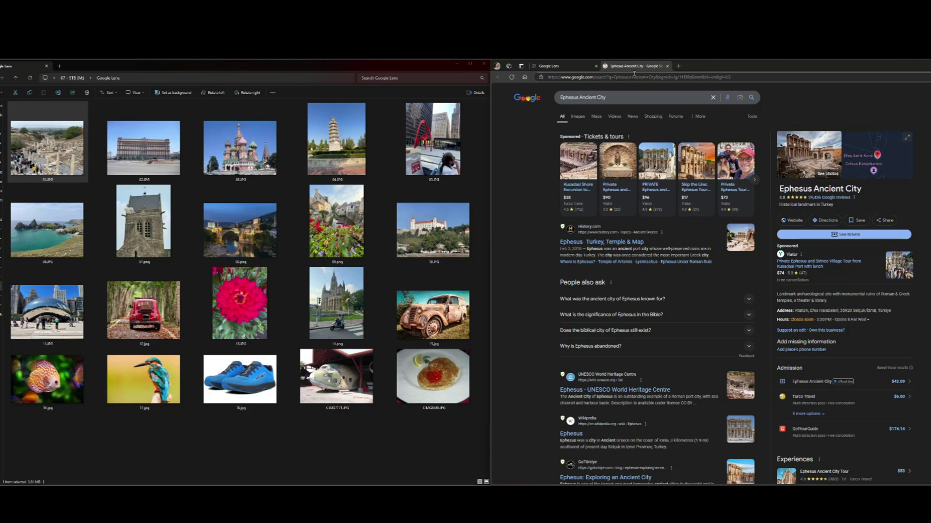
# Search the large building photo 02.JPG with the crop widened to the whole image.
pyautogui.click(668, 65)
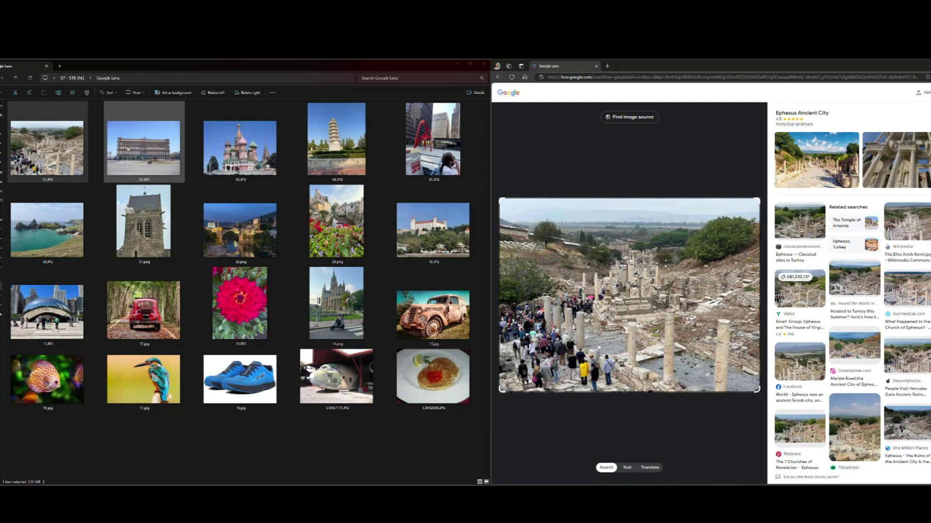
pyautogui.moveTo(148, 151); pyautogui.dragTo(716, 290)
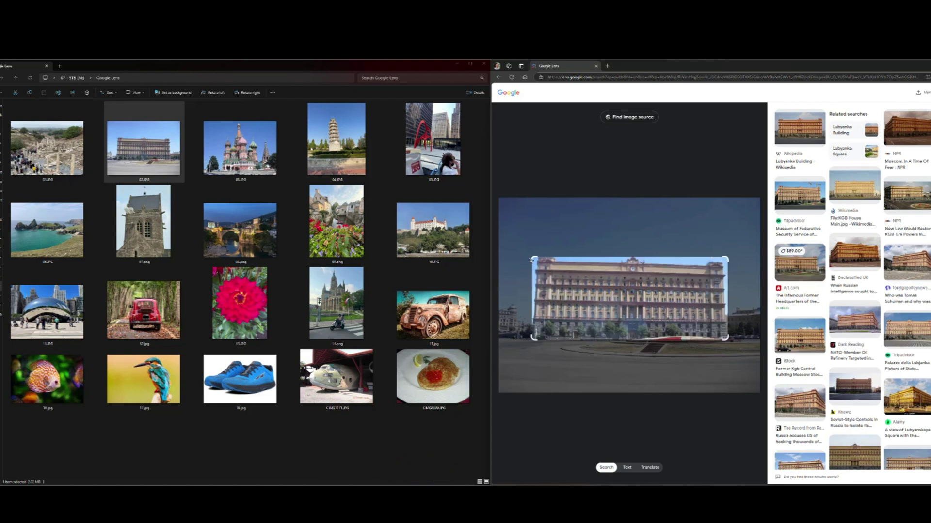
pyautogui.moveTo(531, 259); pyautogui.dragTo(502, 204)
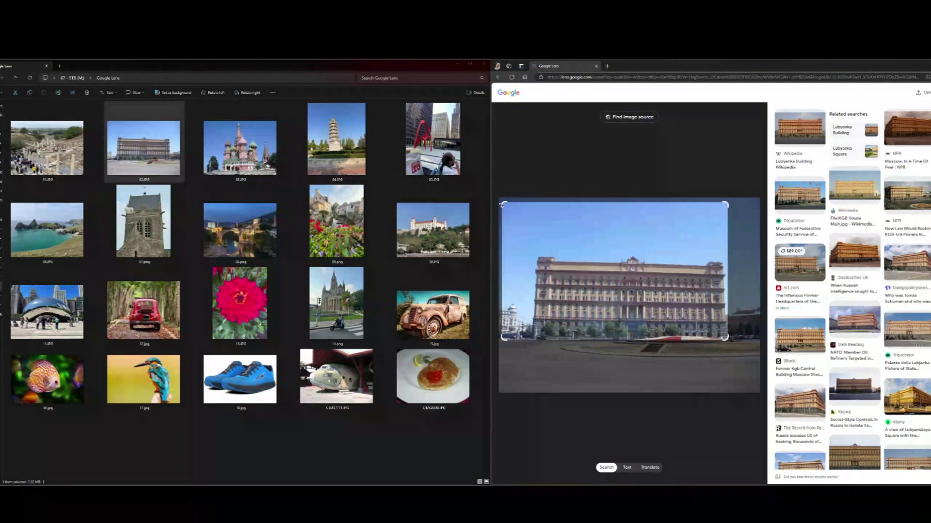
pyautogui.moveTo(728, 340); pyautogui.dragTo(754, 388)
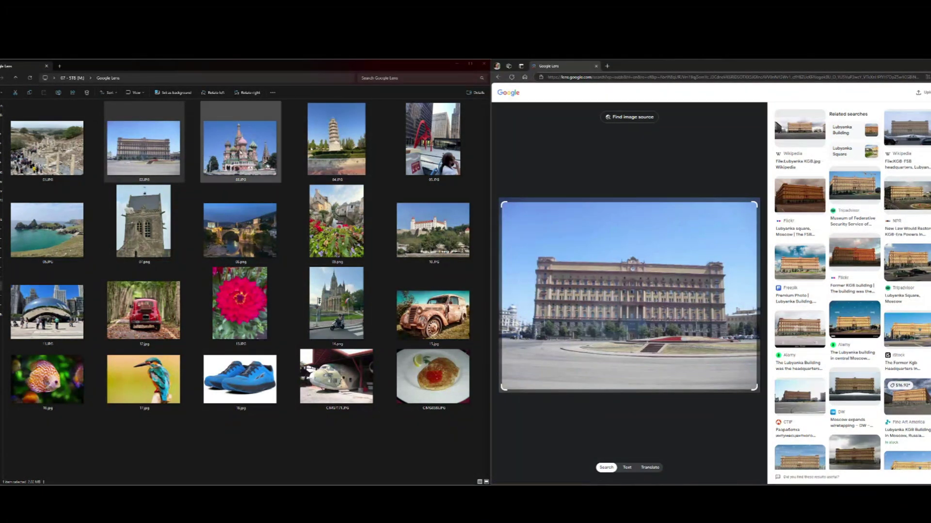
# Search 03.JPG with a full-image crop for St. Basil's Cathedral, then return to Google home.
pyautogui.moveTo(241, 150); pyautogui.dragTo(739, 307)
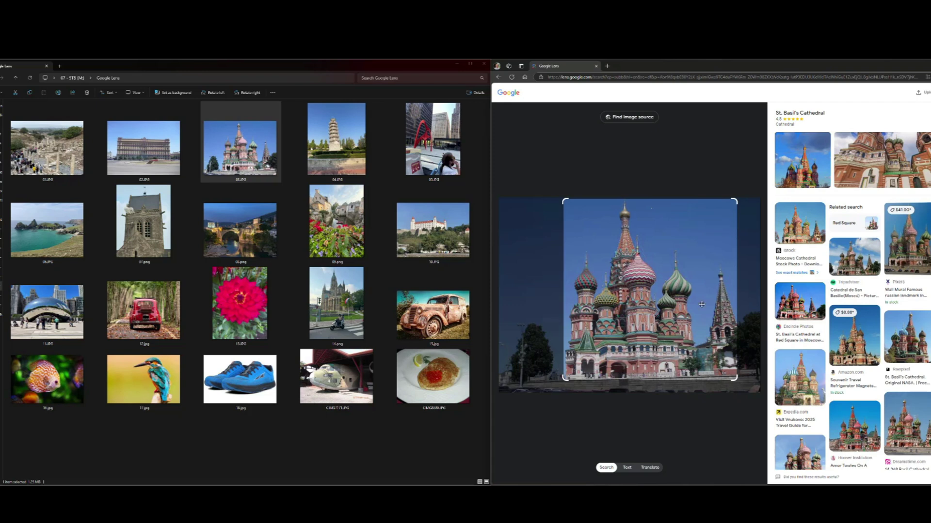
pyautogui.moveTo(565, 378); pyautogui.dragTo(507, 386)
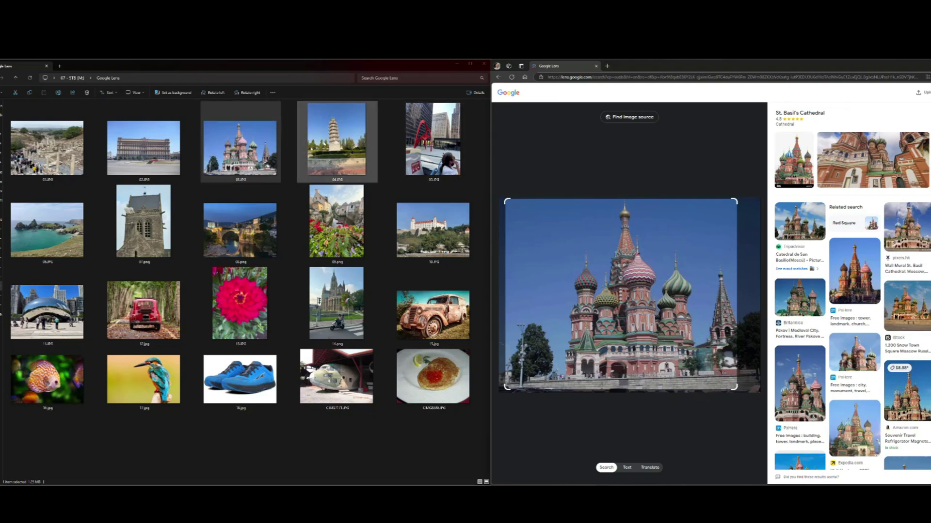
pyautogui.click(524, 77)
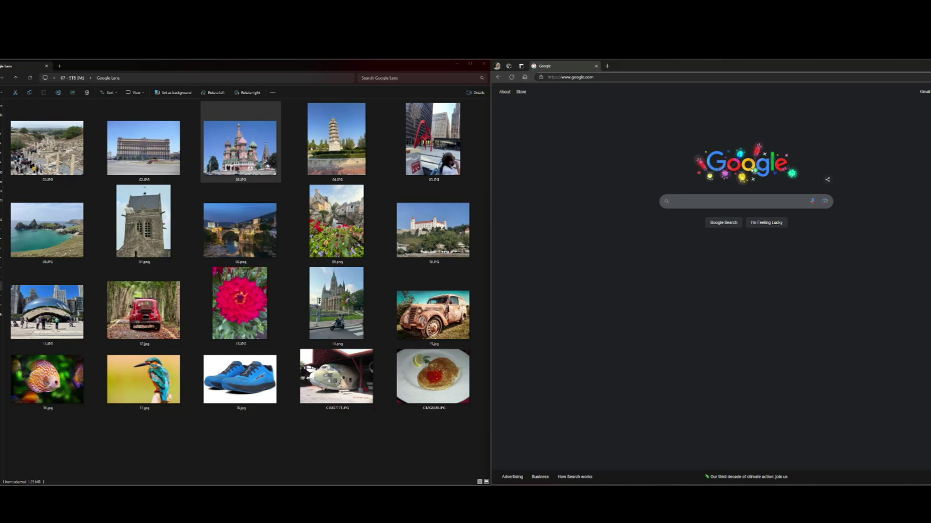
# Identify 04.JPG as the Leaning Tower of Niles with a full-image crop, then search the red sculpture photo.
pyautogui.click(824, 203)
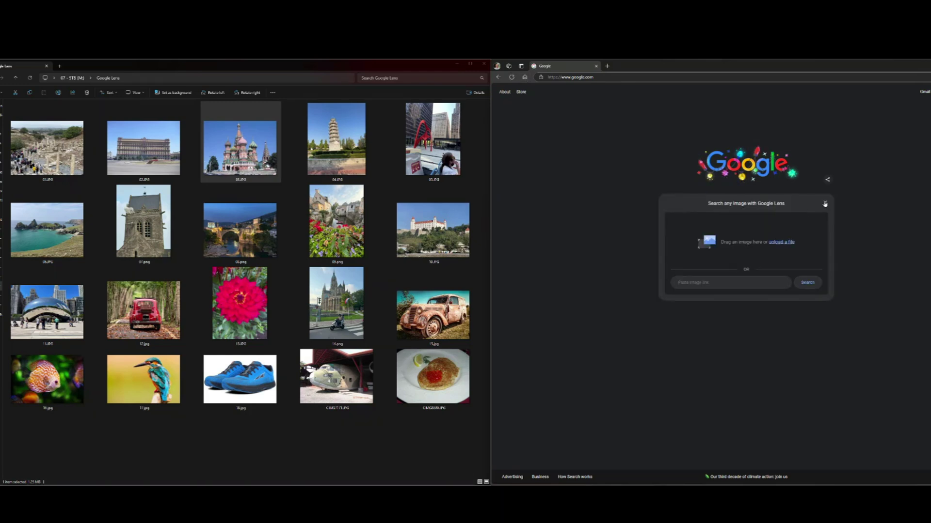
pyautogui.moveTo(336, 140); pyautogui.dragTo(749, 250)
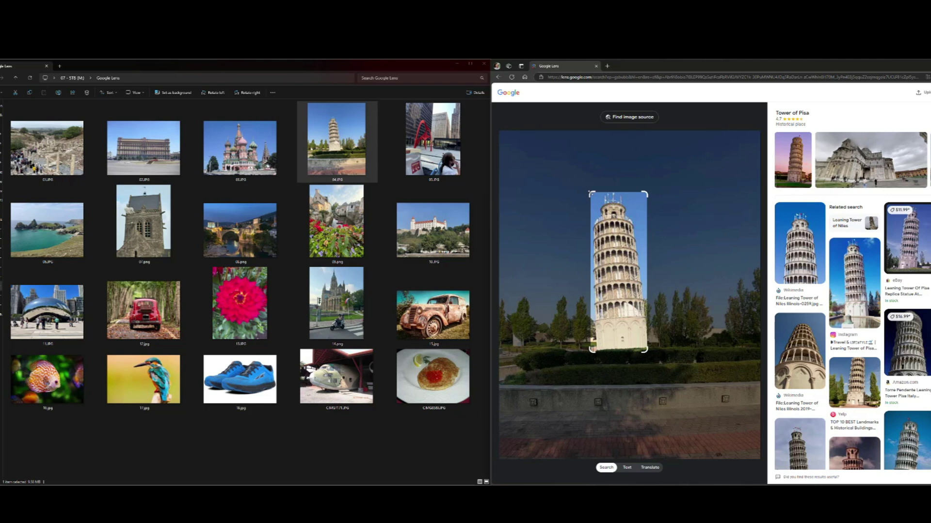
pyautogui.moveTo(590, 193); pyautogui.dragTo(502, 137)
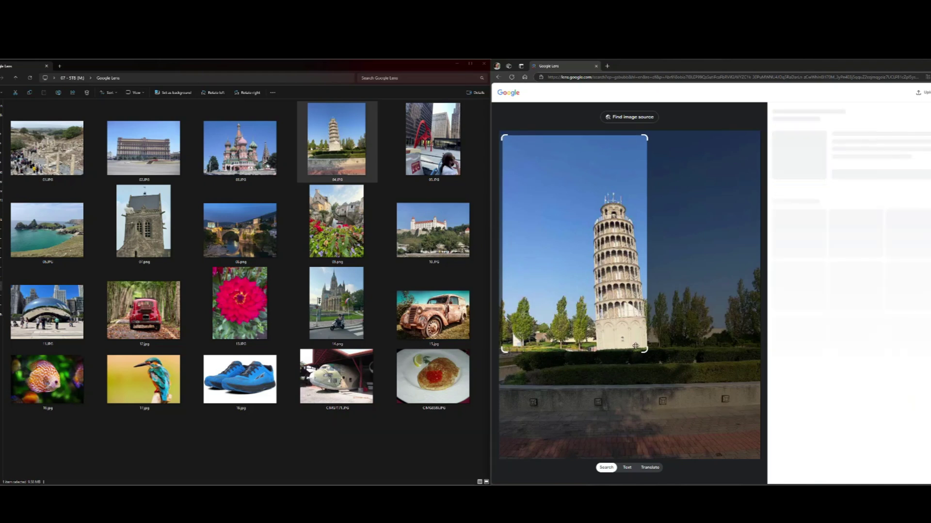
pyautogui.moveTo(645, 351); pyautogui.dragTo(757, 447)
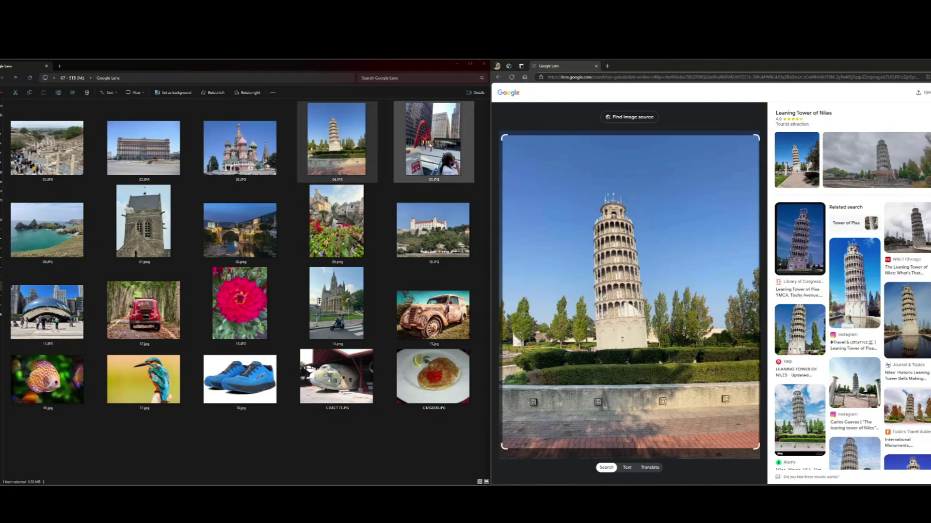
pyautogui.moveTo(429, 144); pyautogui.dragTo(711, 283)
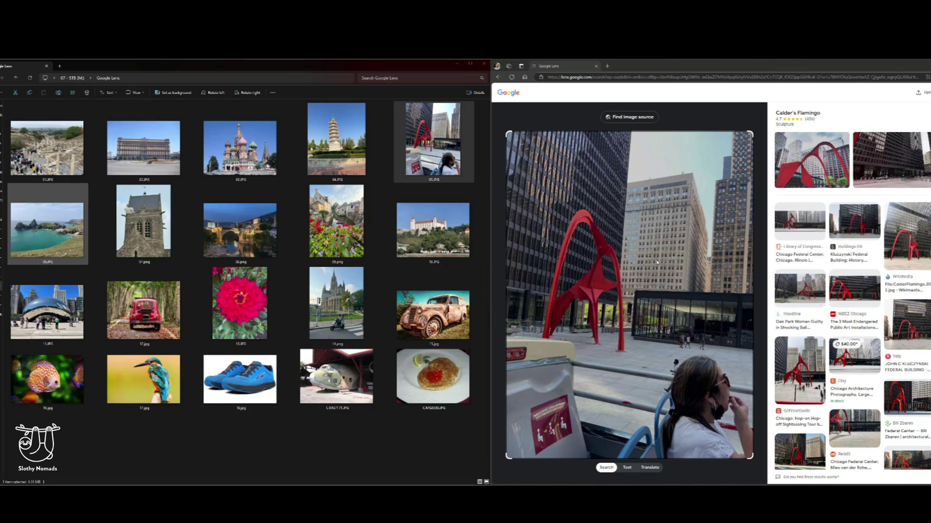
# Search the coastline photo and select the Kynance Cove place name in the results.
pyautogui.click(43, 233)
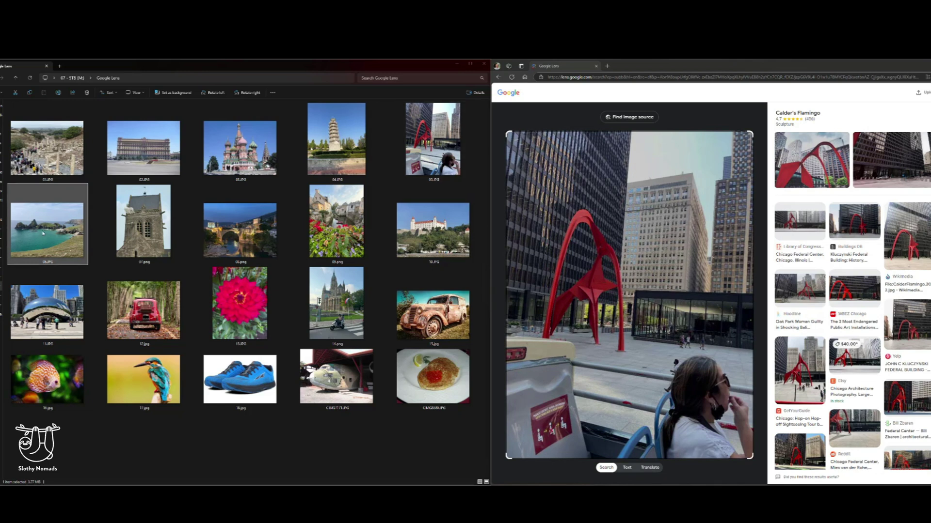
pyautogui.moveTo(44, 234); pyautogui.dragTo(685, 283)
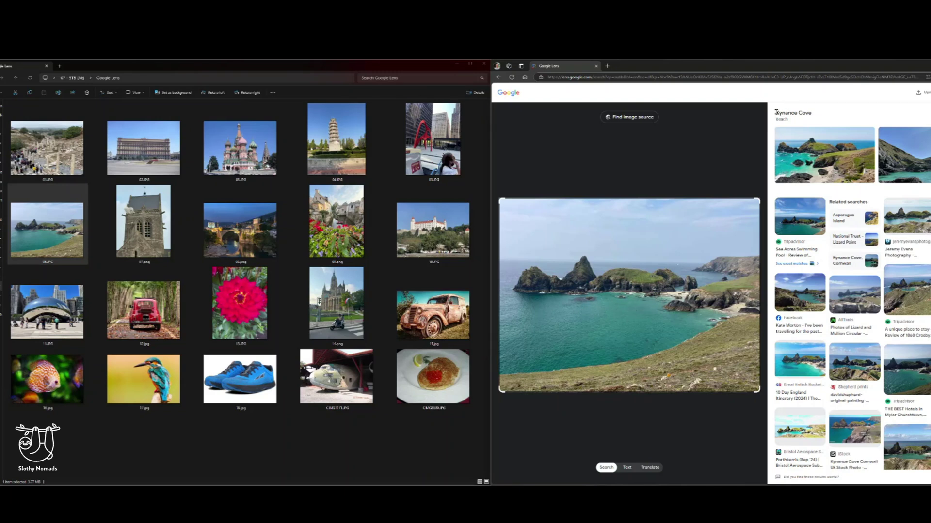
pyautogui.moveTo(776, 114); pyautogui.dragTo(829, 116)
pyautogui.rightClick(829, 116)
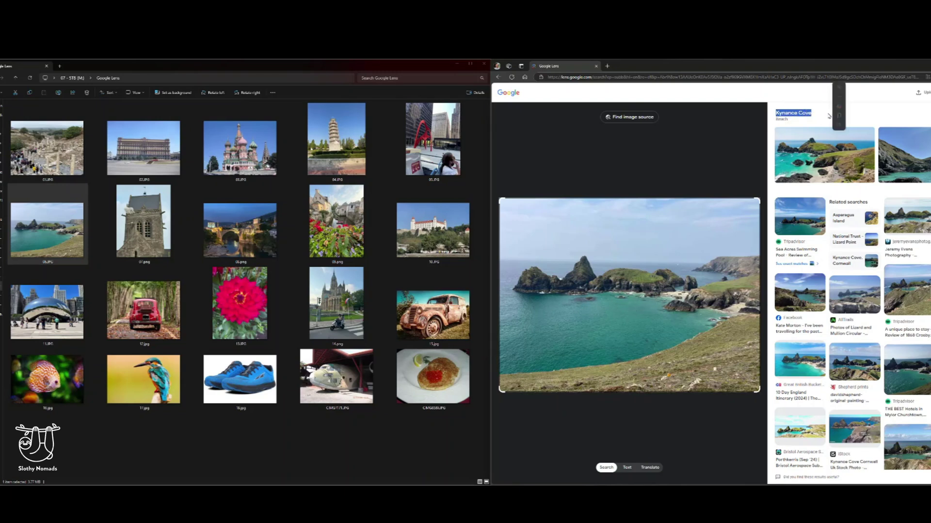
pyautogui.click(846, 87)
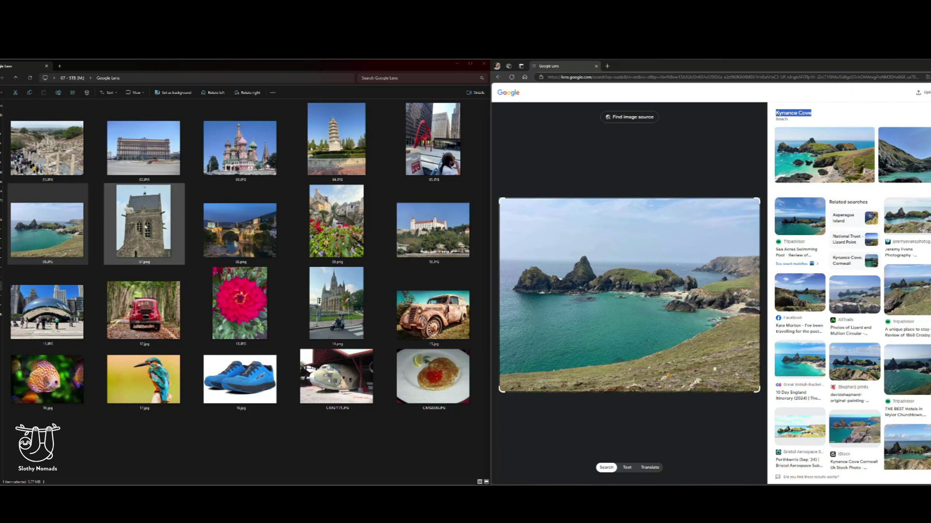
# Search the church tower photo, the whole night bridge photo for Old Bridge Mostar, then 09.png.
pyautogui.moveTo(145, 227); pyautogui.dragTo(720, 292)
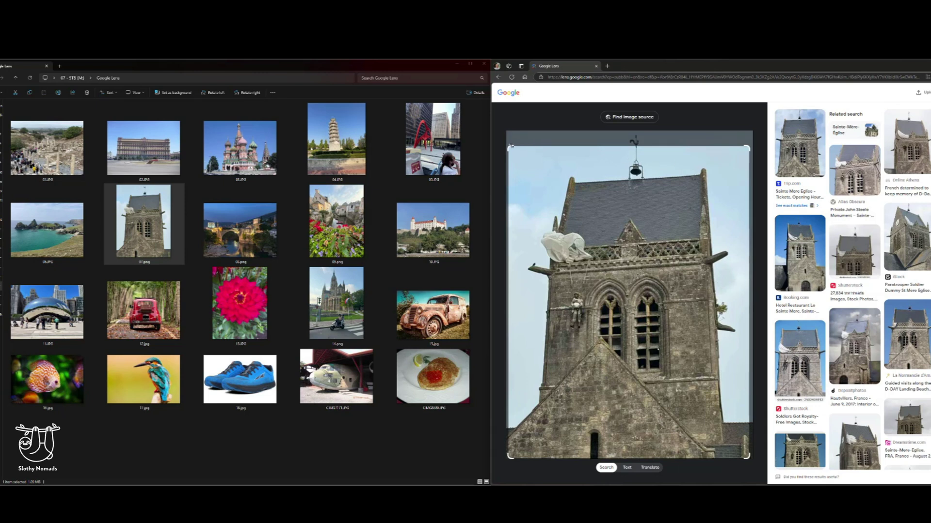
pyautogui.moveTo(246, 225); pyautogui.dragTo(666, 269)
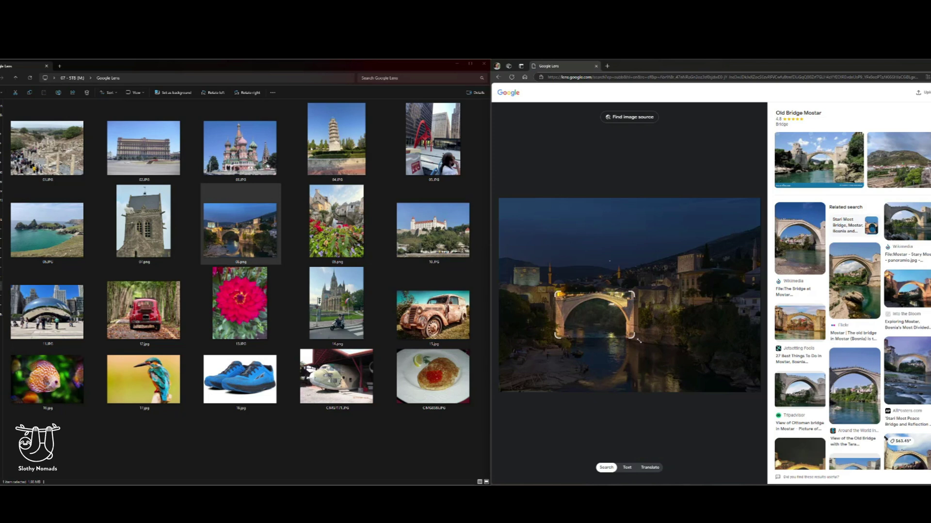
pyautogui.moveTo(555, 292); pyautogui.dragTo(502, 207)
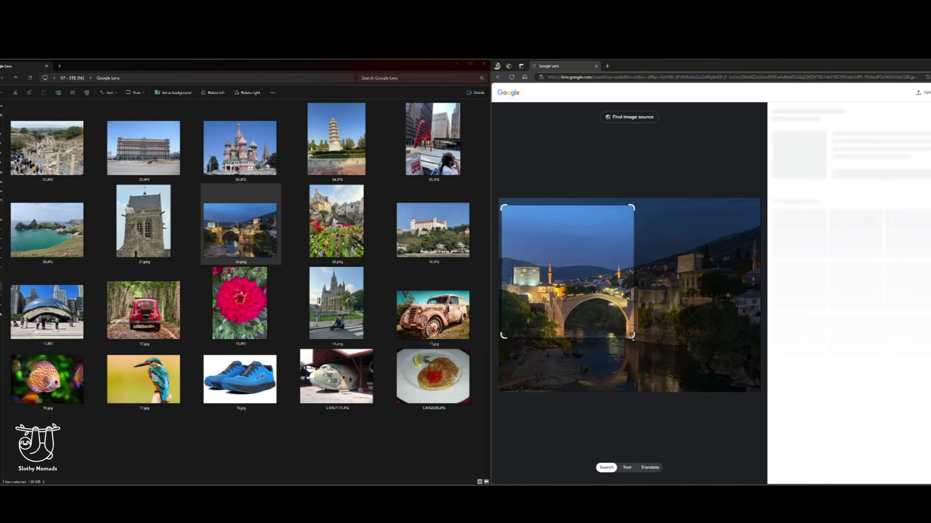
pyautogui.moveTo(631, 335); pyautogui.dragTo(752, 388)
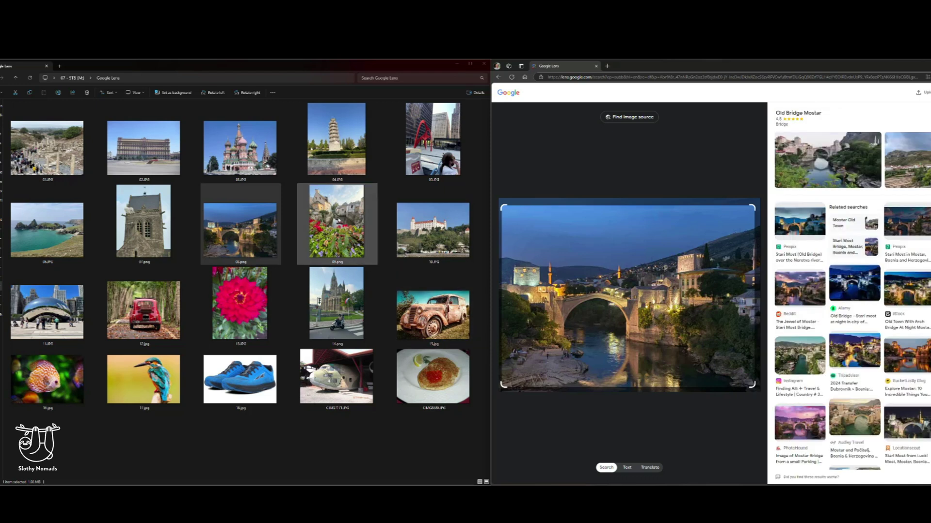
pyautogui.moveTo(337, 221); pyautogui.dragTo(722, 295)
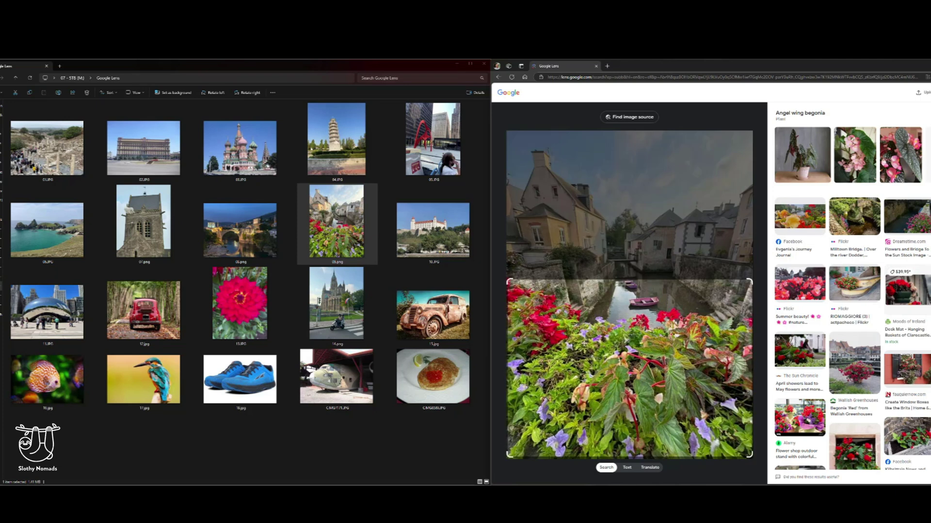
# Widen the canal crop fully, search 10.JPG whole for Bratislava Castle, then 11.JPG for Cloud Gate.
pyautogui.moveTo(749, 280); pyautogui.dragTo(750, 130)
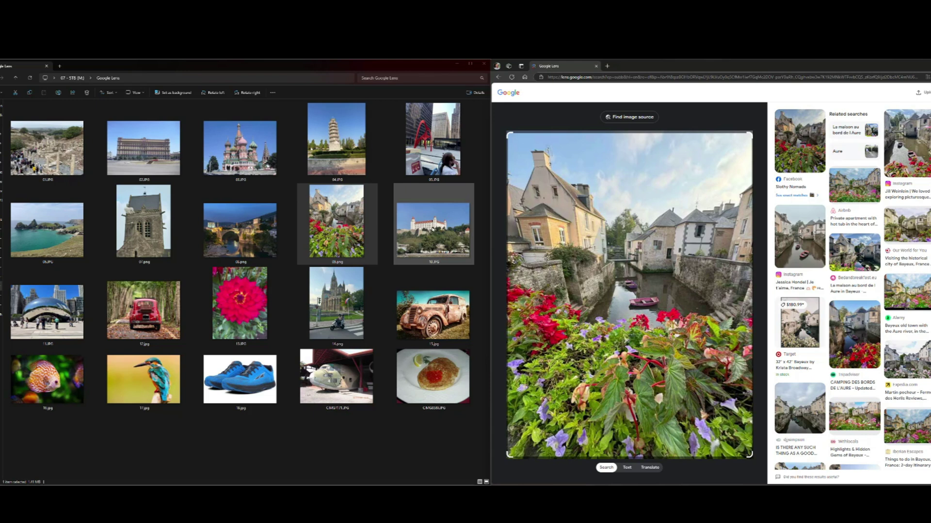
pyautogui.click(433, 228)
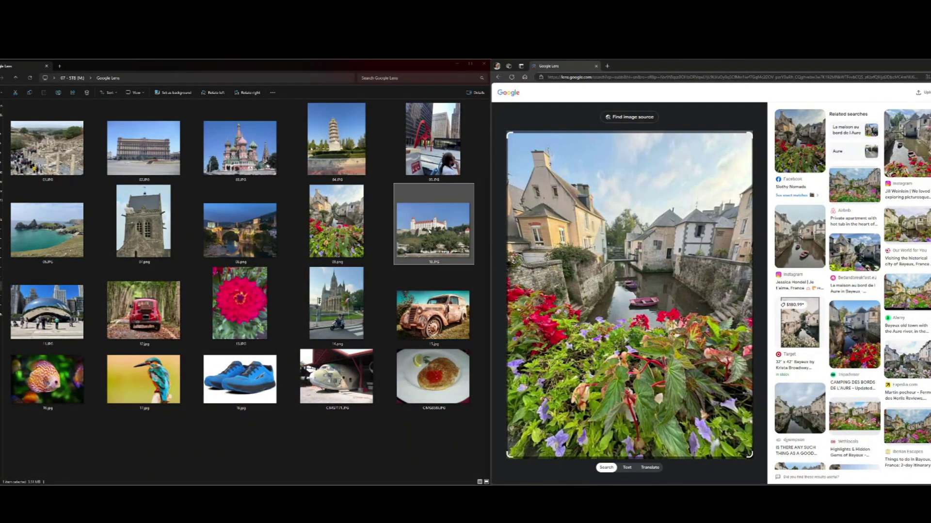
pyautogui.moveTo(429, 228); pyautogui.dragTo(692, 267)
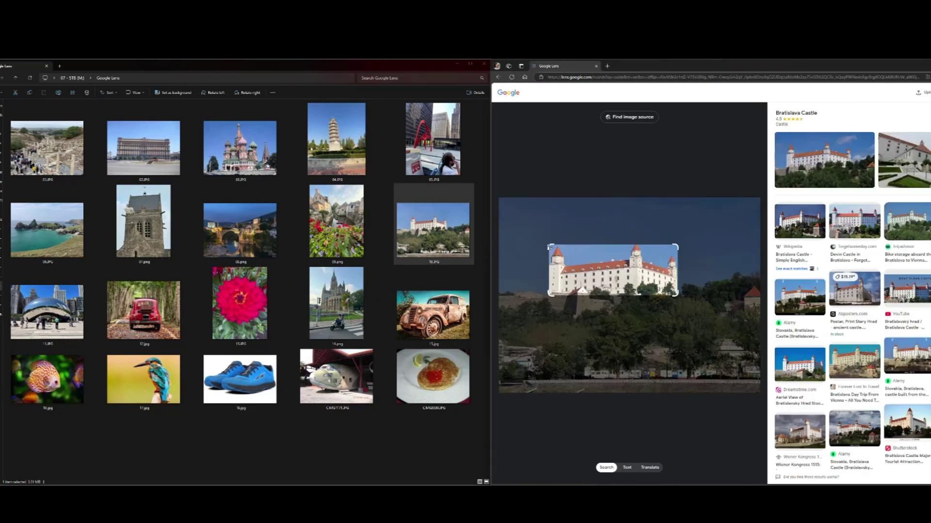
pyautogui.moveTo(549, 248); pyautogui.dragTo(502, 204)
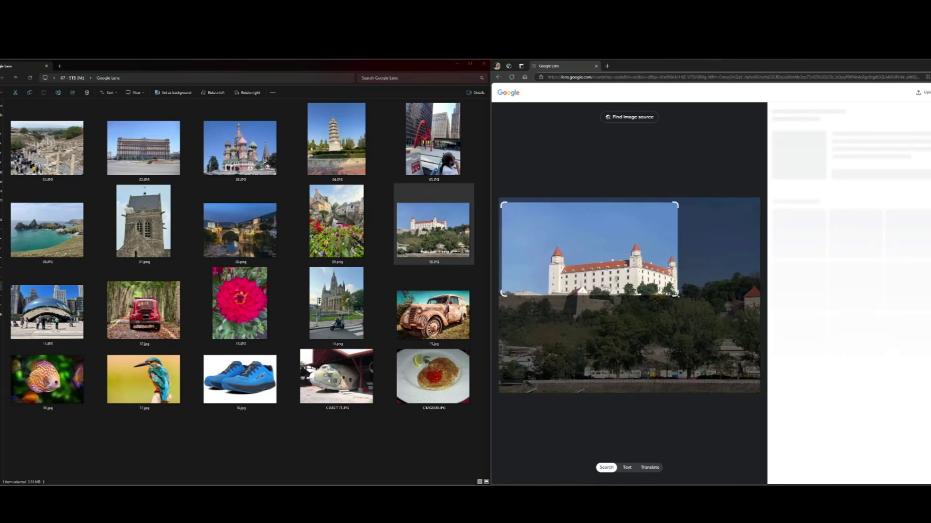
pyautogui.moveTo(676, 294); pyautogui.dragTo(753, 376)
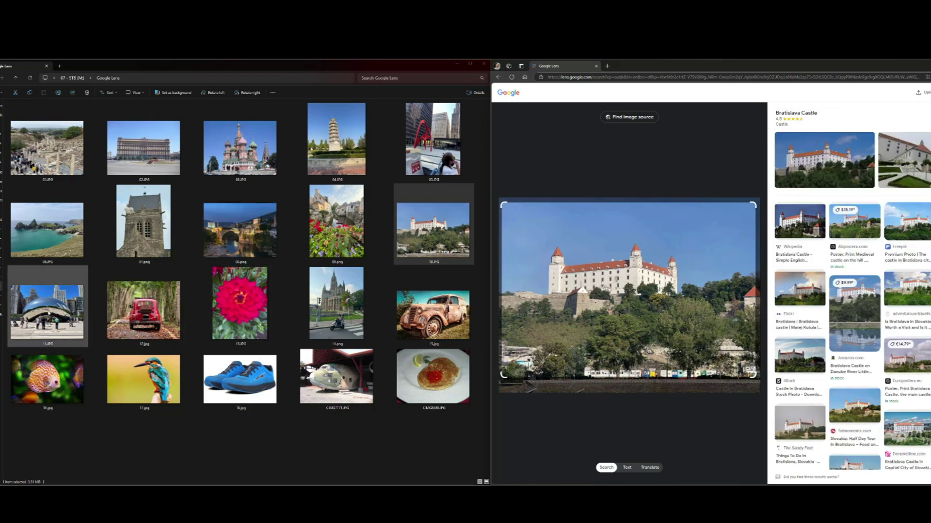
pyautogui.moveTo(49, 313); pyautogui.dragTo(687, 295)
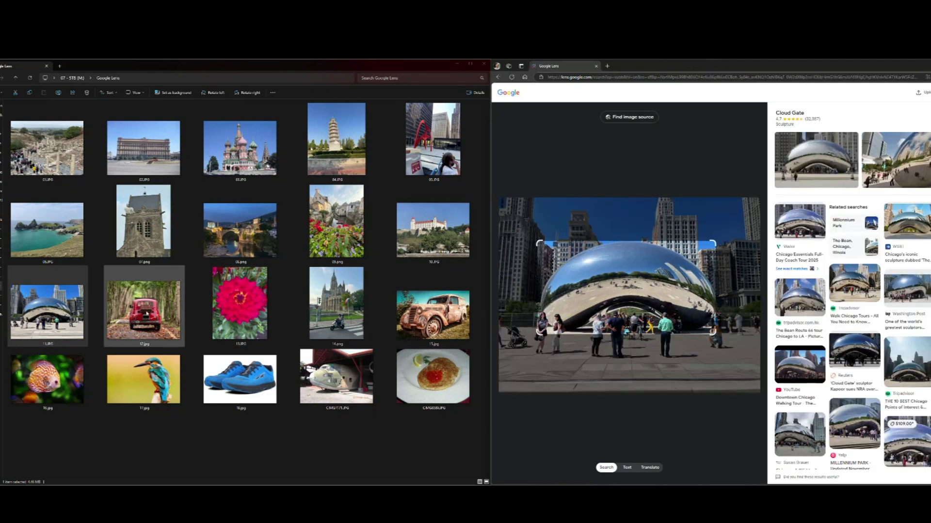
# Search 12.jpg, 13.JPG, 14.png and 15.jpg: red car, Dahlia pinnata, Bayeux cathedral, Renault Juvaquatre van.
pyautogui.moveTo(145, 310); pyautogui.dragTo(729, 302)
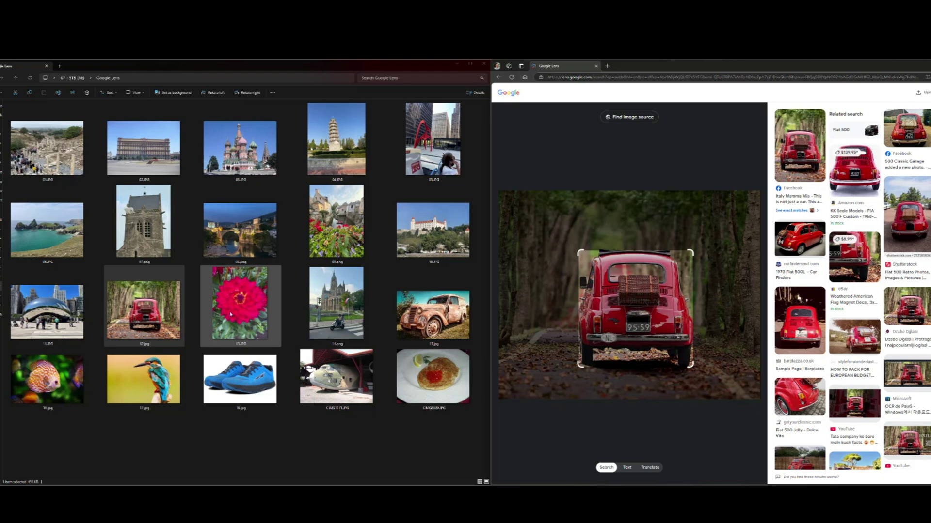
pyautogui.moveTo(238, 304); pyautogui.dragTo(620, 281)
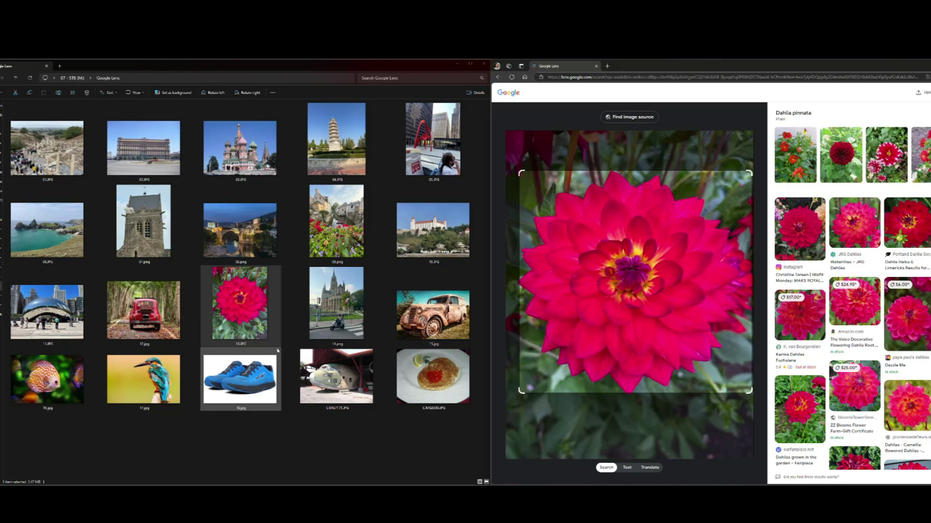
pyautogui.moveTo(335, 305); pyautogui.dragTo(711, 291)
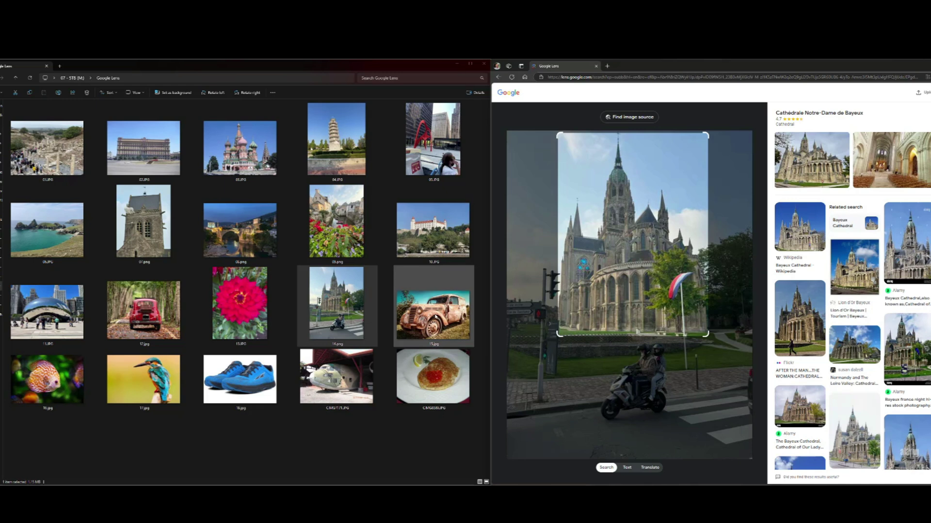
pyautogui.moveTo(436, 317); pyautogui.dragTo(679, 300)
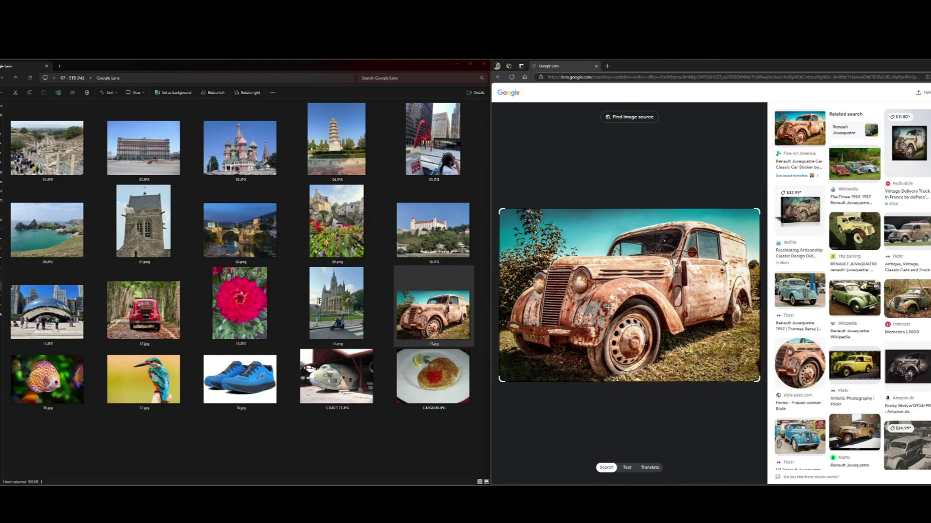
# Search the fish and kingfisher photos, then the blue running shoes photo with a full-image crop.
pyautogui.click(52, 380)
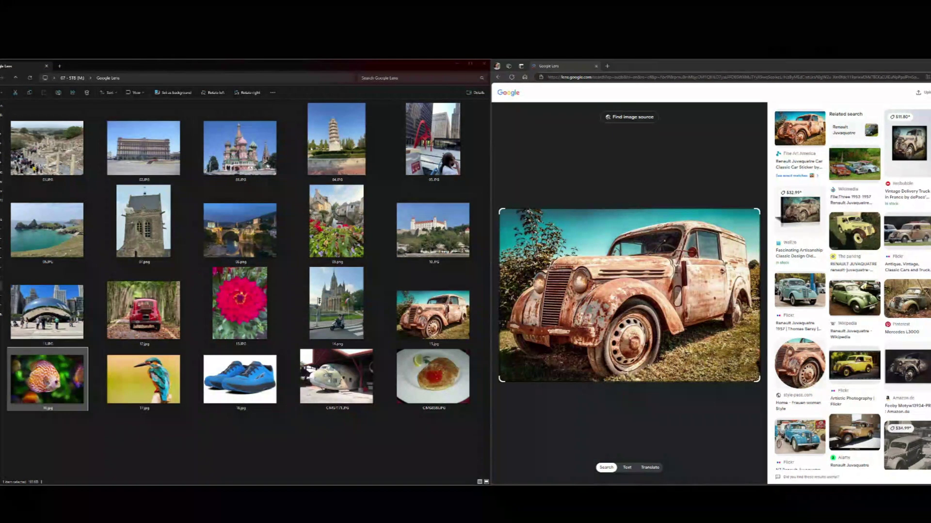
pyautogui.moveTo(51, 380); pyautogui.dragTo(617, 359)
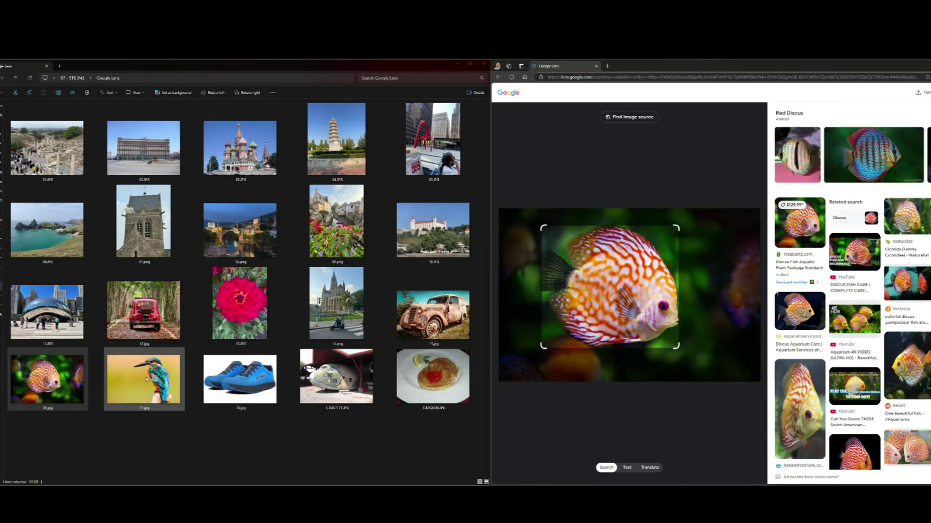
pyautogui.moveTo(144, 380); pyautogui.dragTo(697, 298)
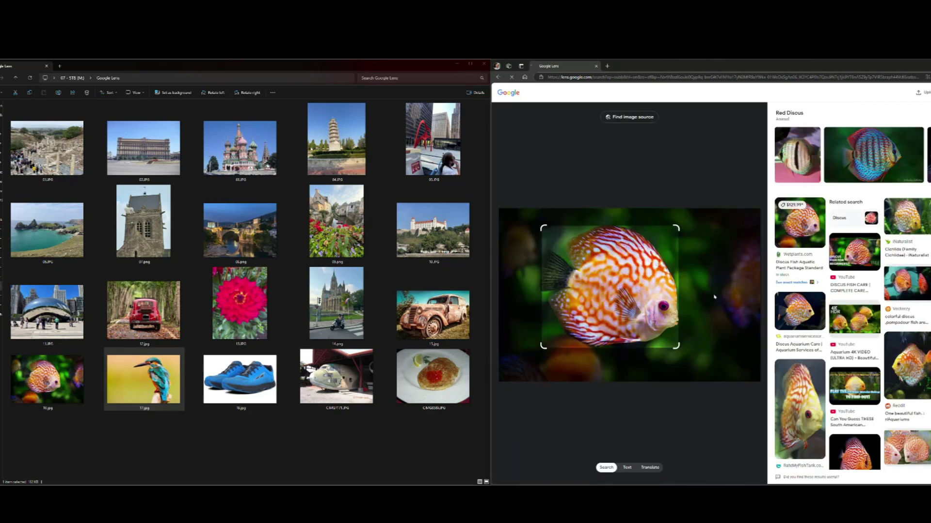
pyautogui.moveTo(240, 380); pyautogui.dragTo(705, 297)
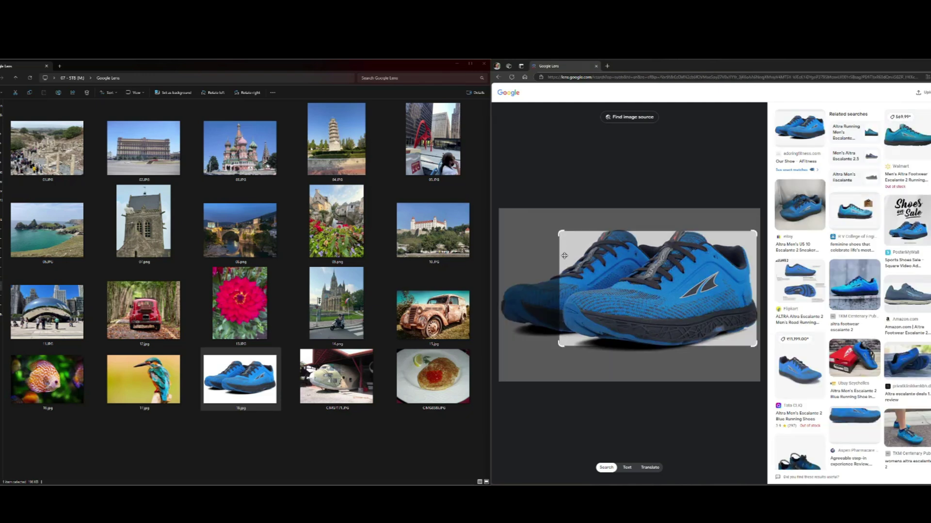
pyautogui.moveTo(561, 233); pyautogui.dragTo(504, 218)
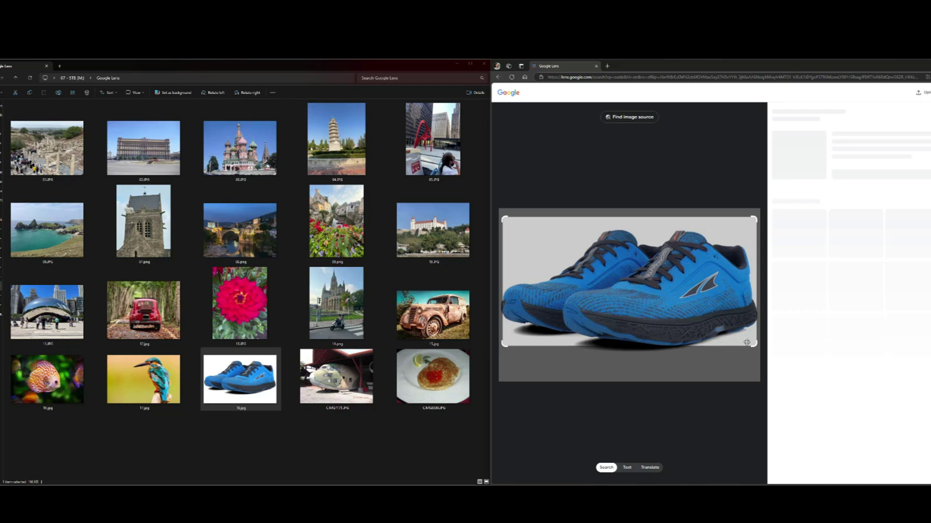
pyautogui.moveTo(753, 345); pyautogui.dragTo(757, 362)
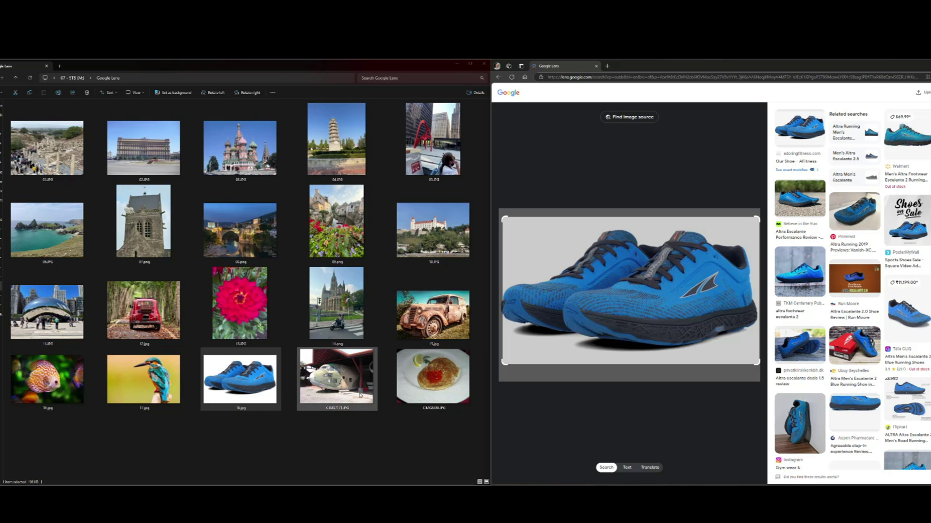
# Search the whole old airplane photo for Fairchild C-123 Provider matches, then pick the pancake photo.
pyautogui.moveTo(337, 377); pyautogui.dragTo(698, 293)
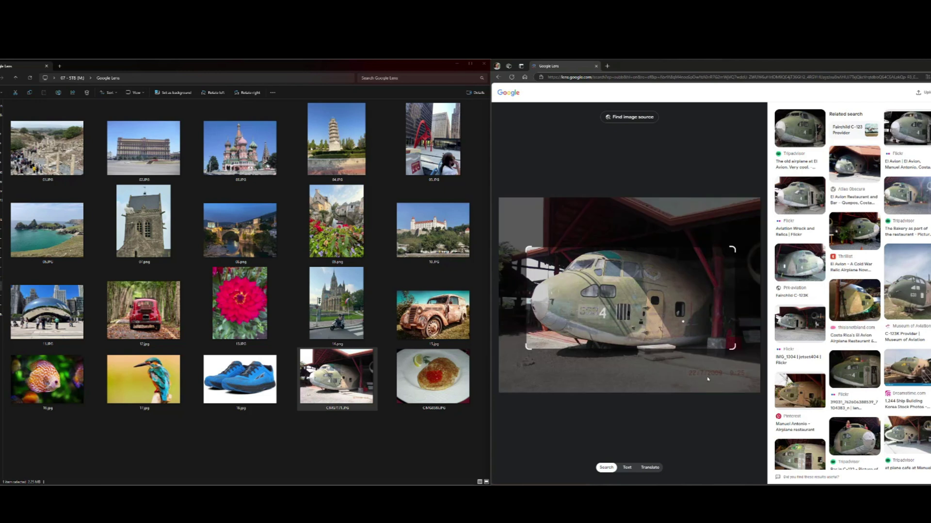
pyautogui.moveTo(732, 347); pyautogui.dragTo(756, 389)
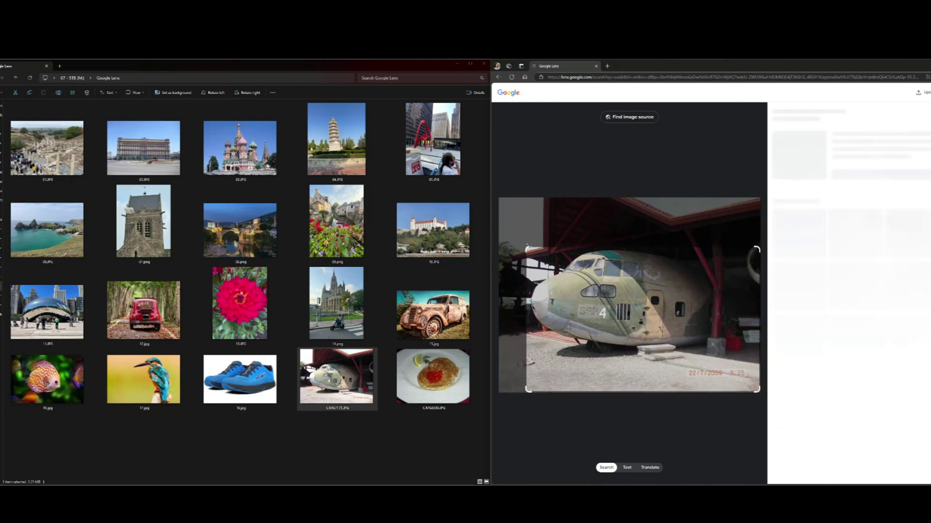
pyautogui.moveTo(528, 248); pyautogui.dragTo(503, 198)
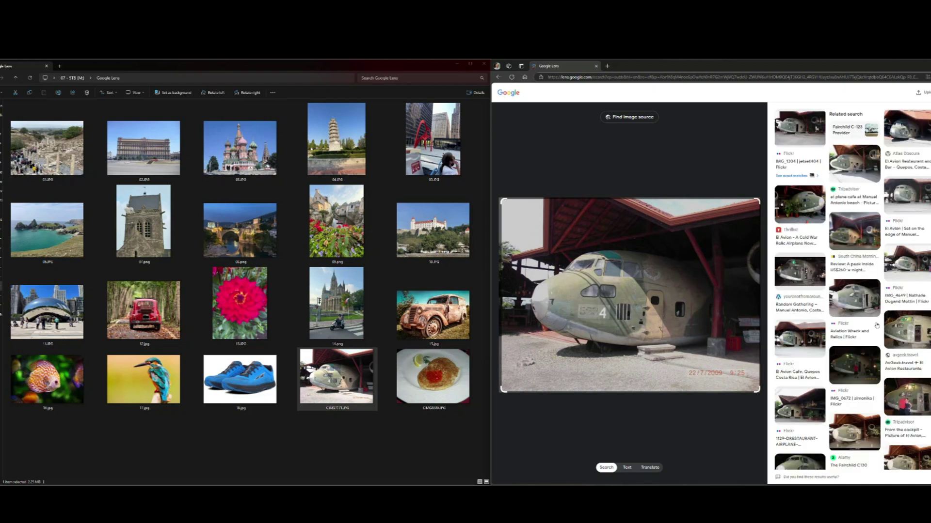
pyautogui.click(440, 388)
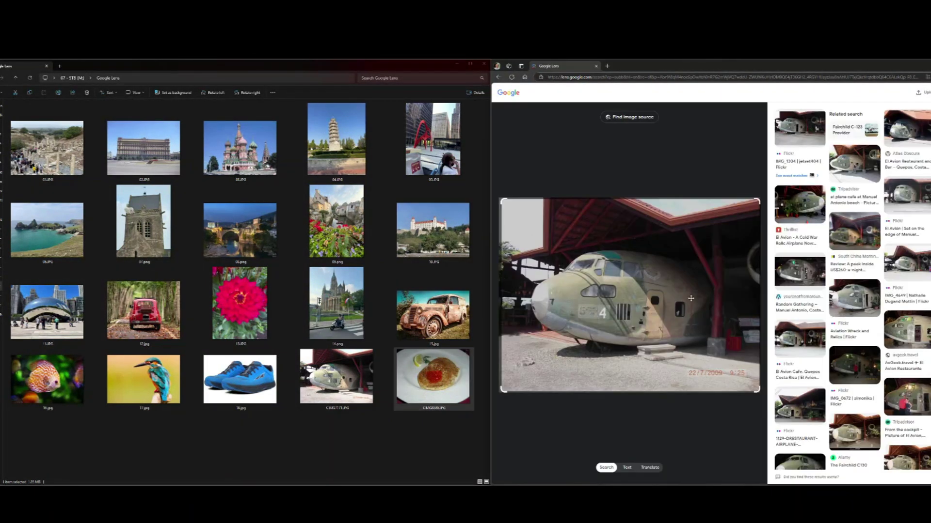